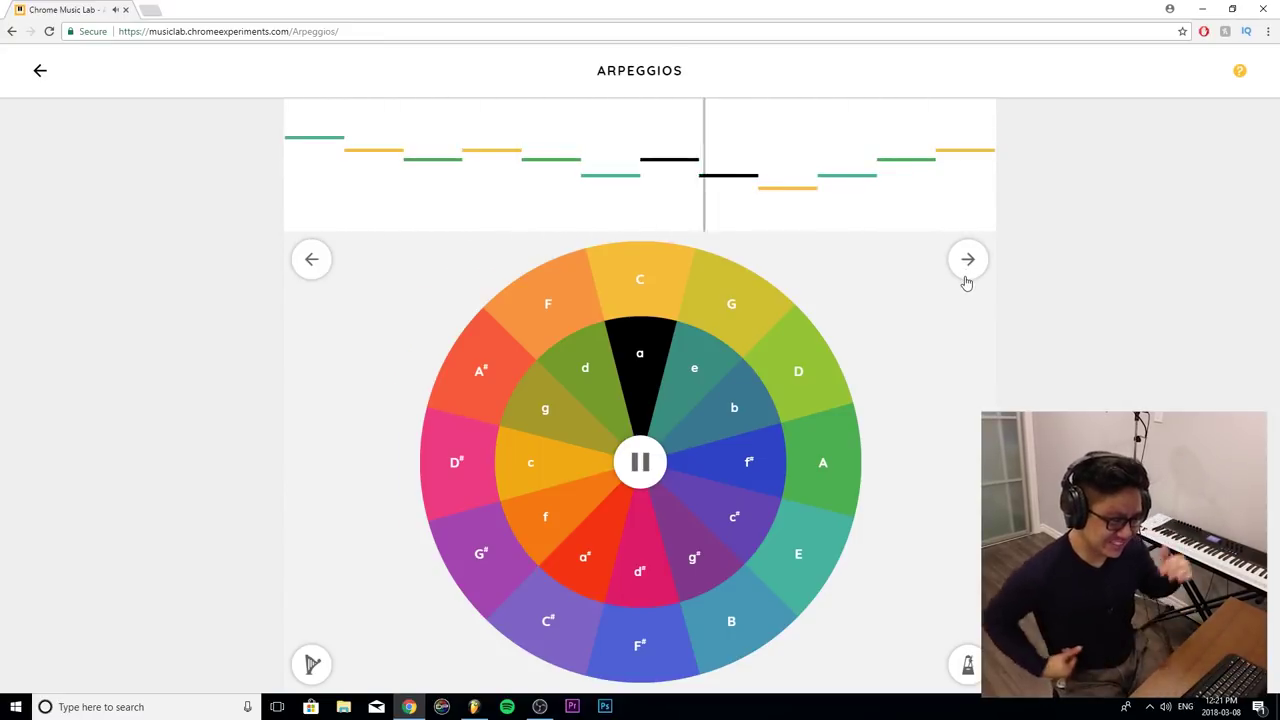
# - Switch the A minor chord to the next arpeggio pattern
pyautogui.click(962, 265)
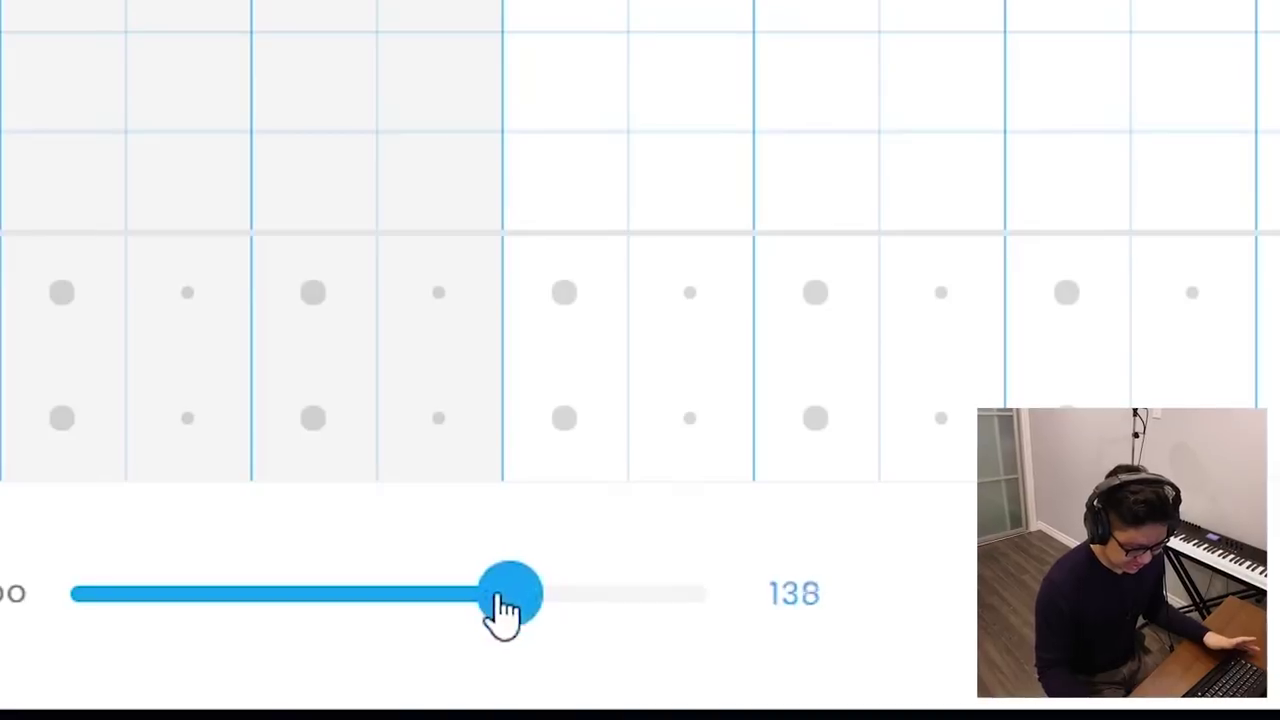
# - Set the Song Maker tempo to 129, change the melody instrument to Strings and stop playback
pyautogui.moveTo(506, 606); pyautogui.dragTo(481, 618)
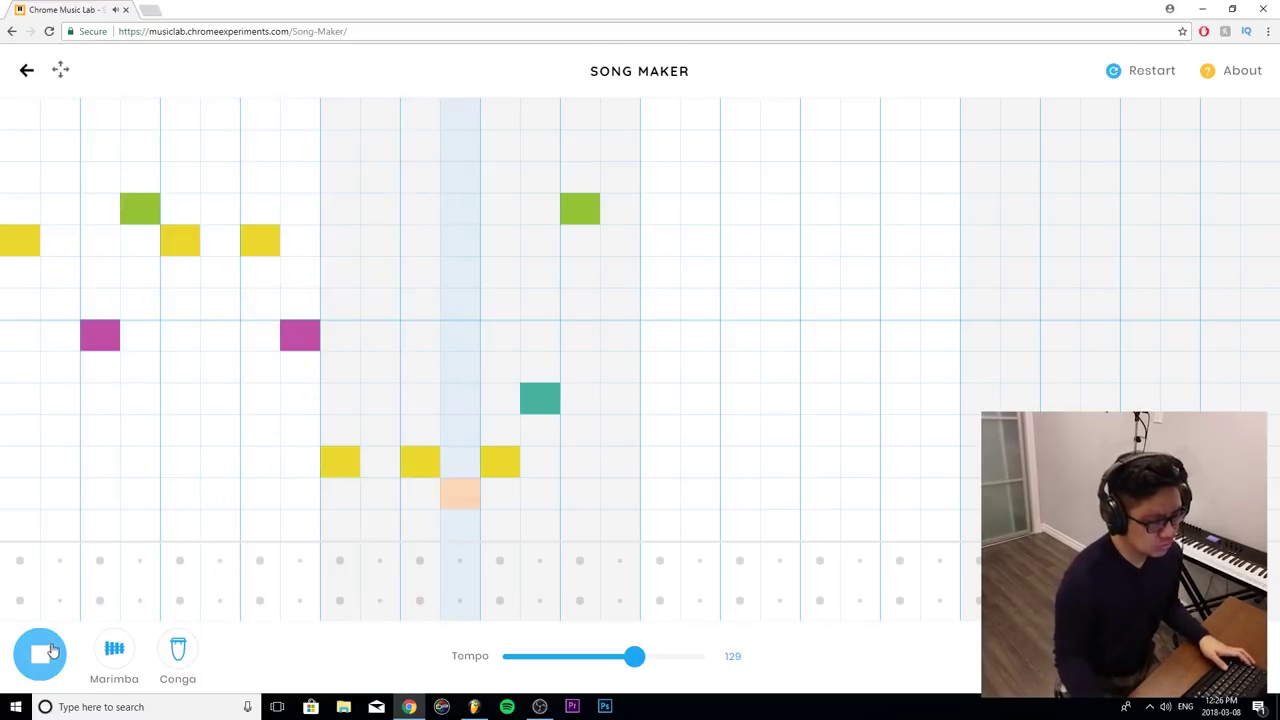
pyautogui.click(114, 652)
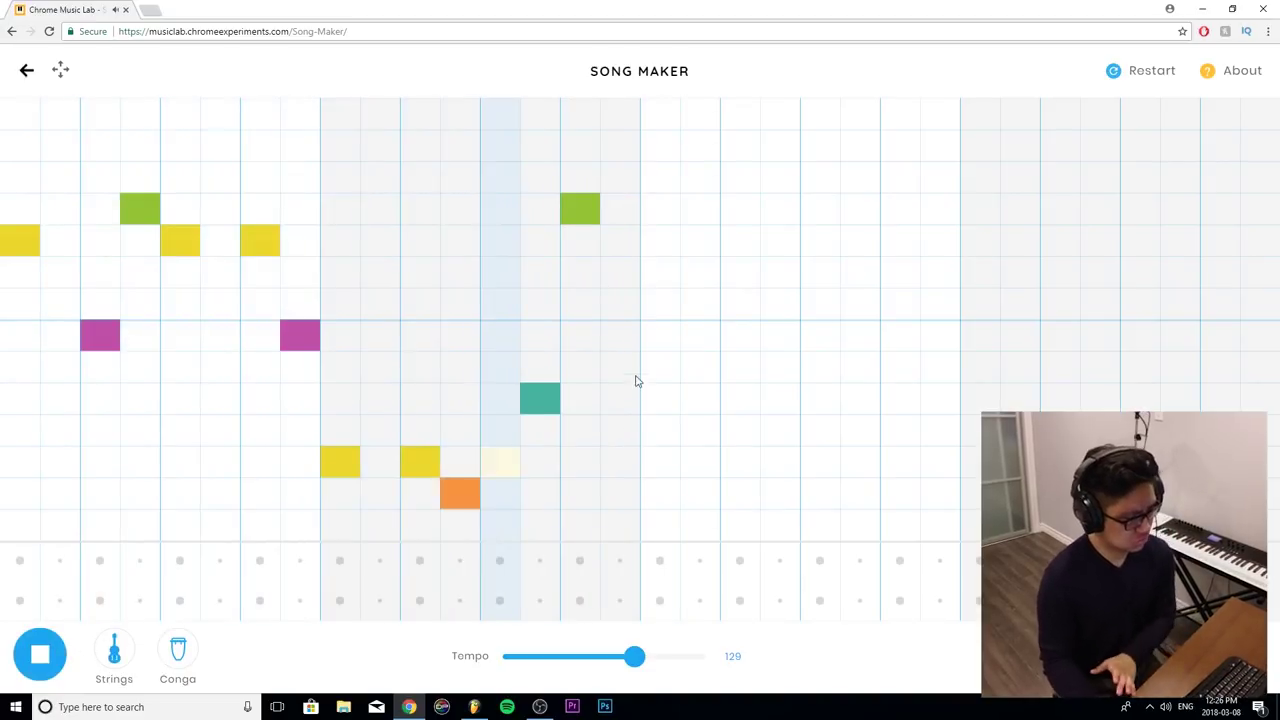
pyautogui.press('space')
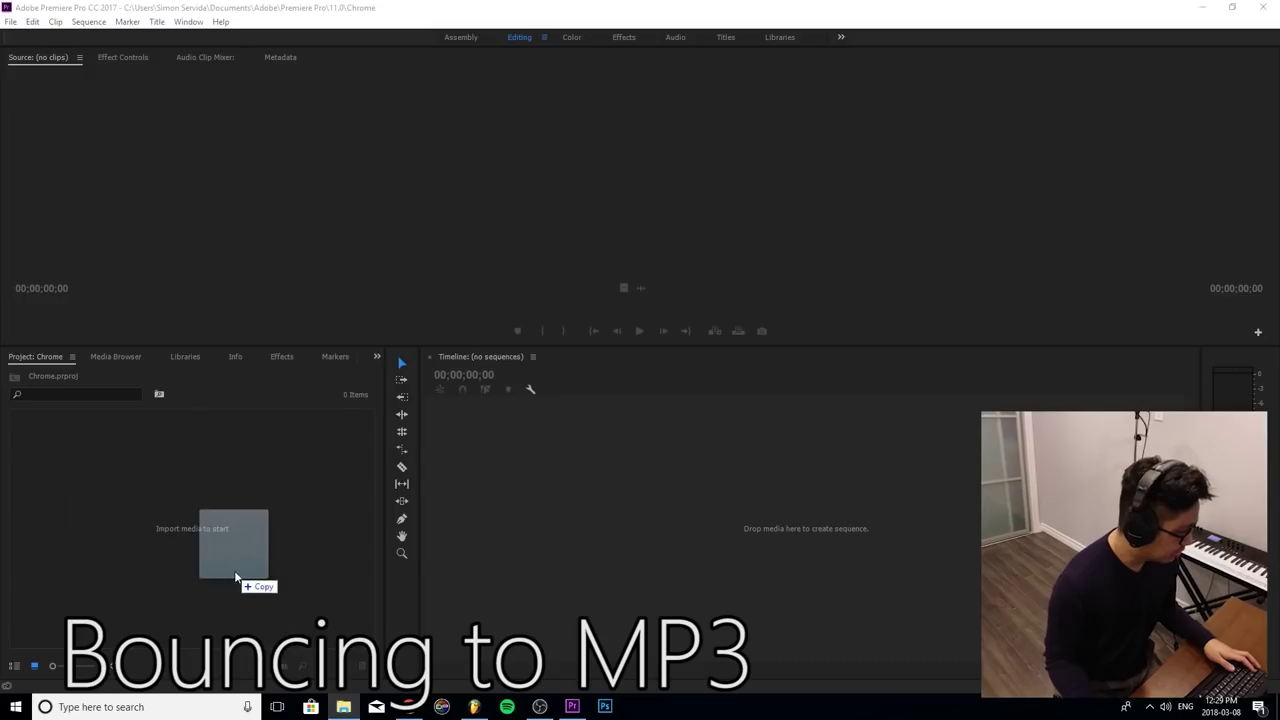
# - Switch to Premiere Pro, import the recorded MP4 screen capture and create a sequence from it
pyautogui.moveTo(234, 570); pyautogui.dragTo(200, 540)
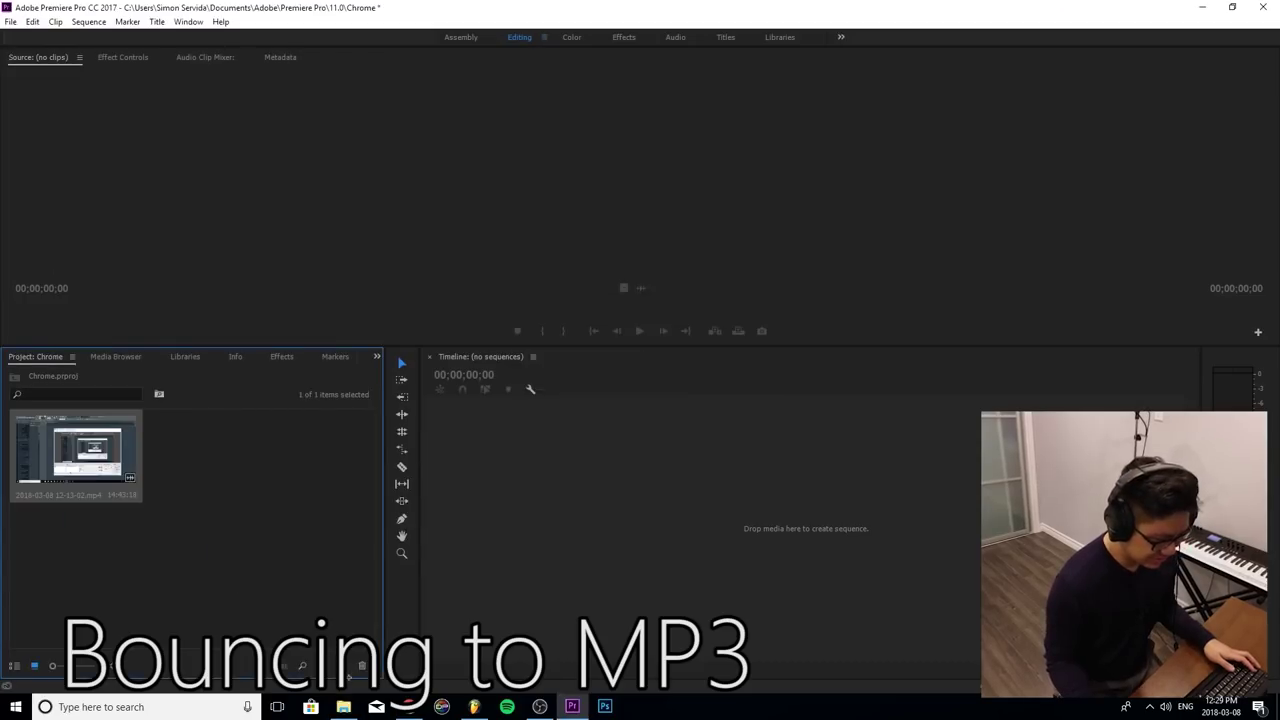
pyautogui.moveTo(76, 455); pyautogui.dragTo(805, 528)
# - Open the media export settings for the sequence made from the recording
pyautogui.click(10, 21)
pyautogui.moveTo(150, 392)
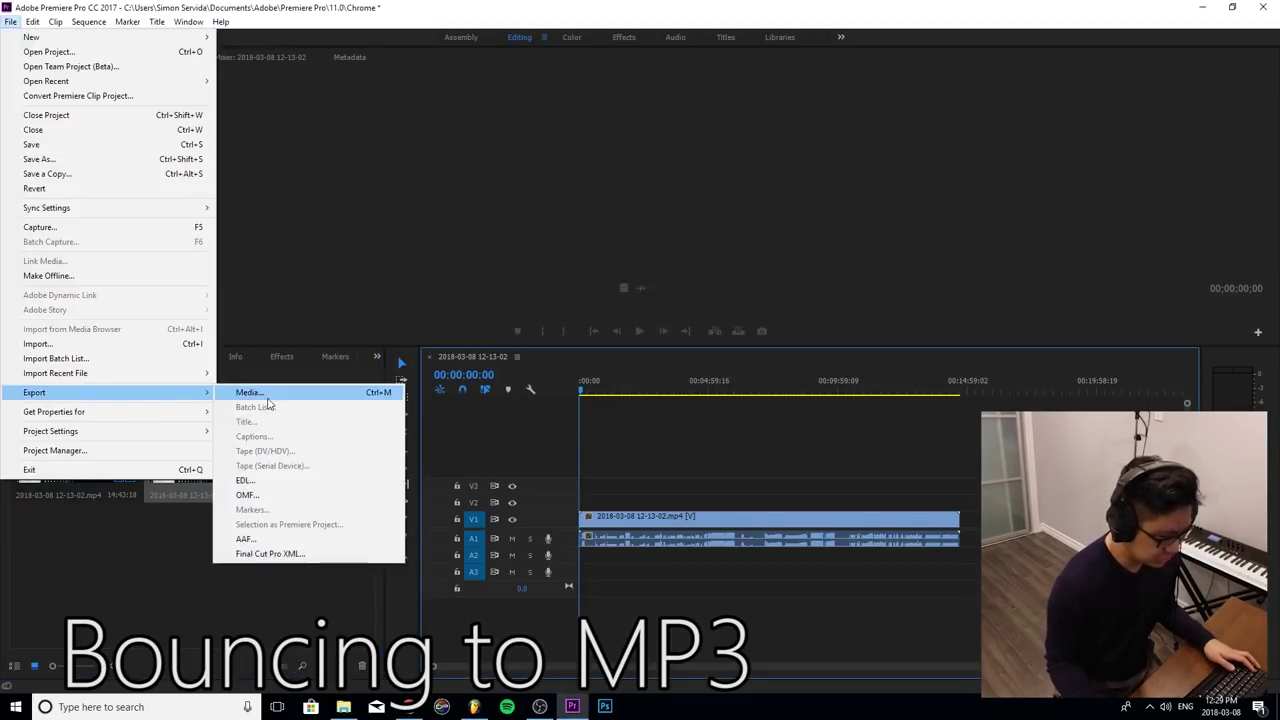
pyautogui.click(292, 396)
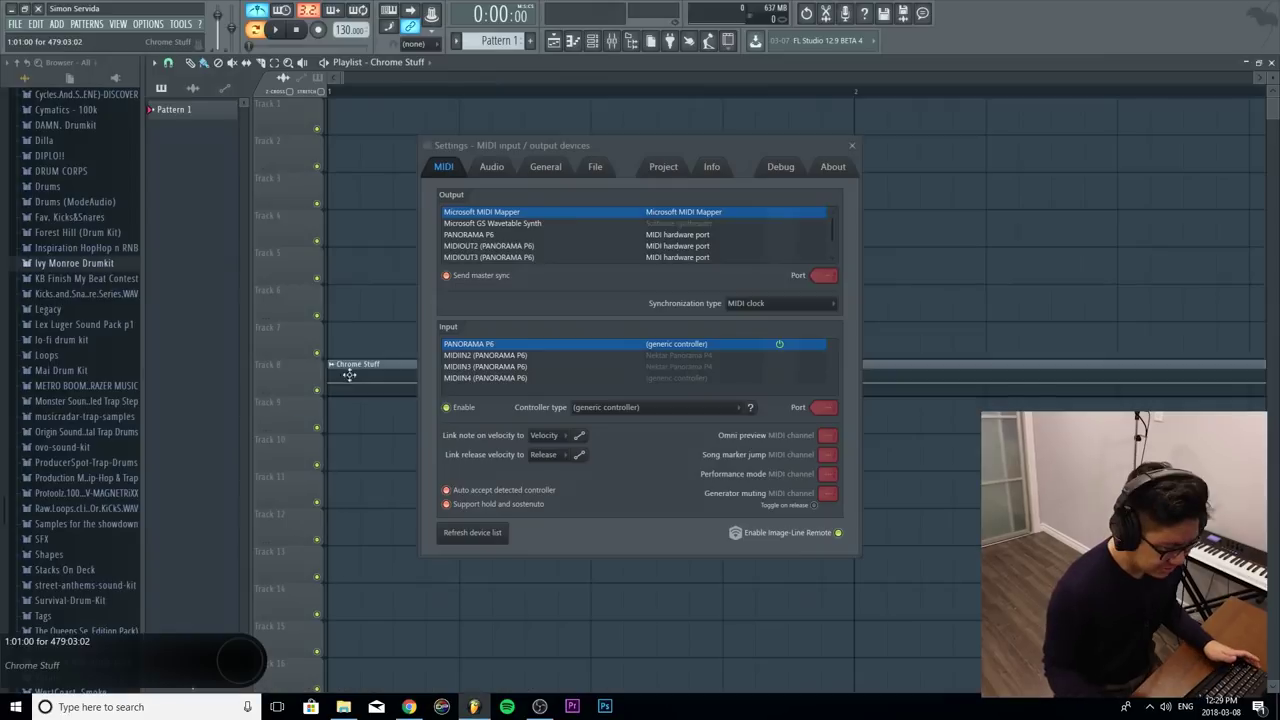
# - Switch to FL Studio, dismiss the MIDI settings and look through the Chrome Stuff recording for usable sounds
pyautogui.click(853, 147)
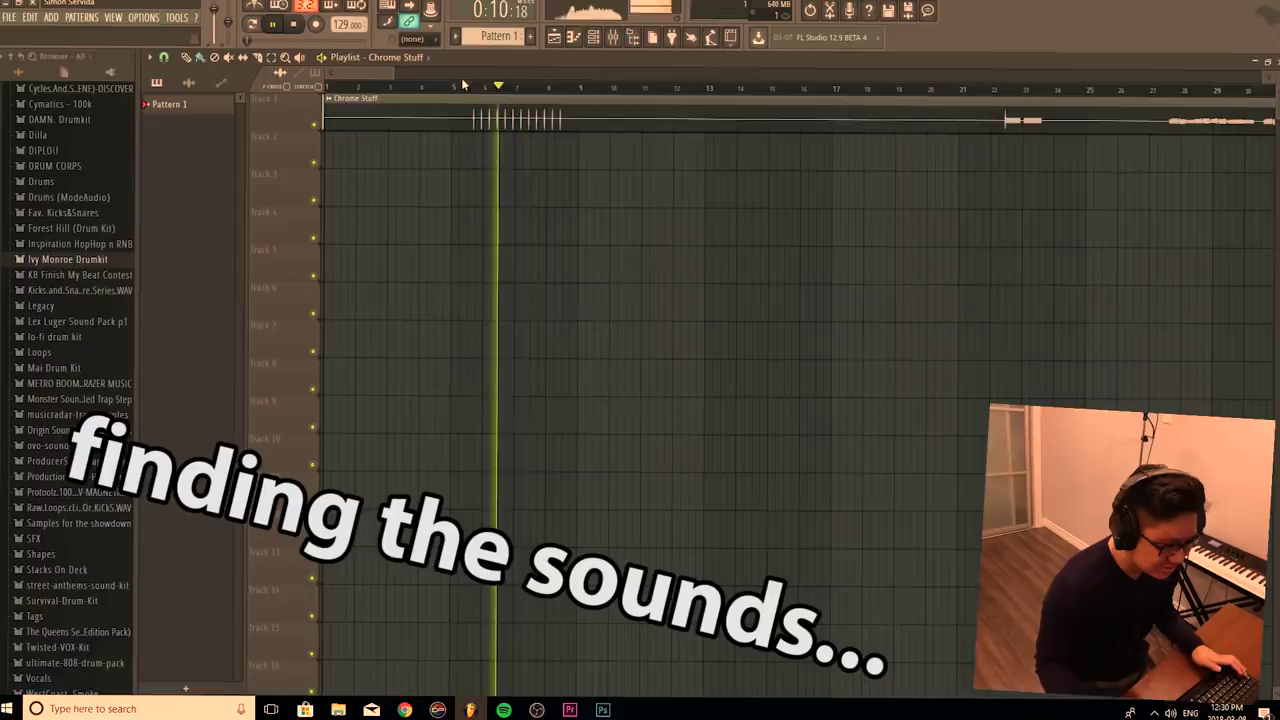
pyautogui.scroll(5, 908, 86)
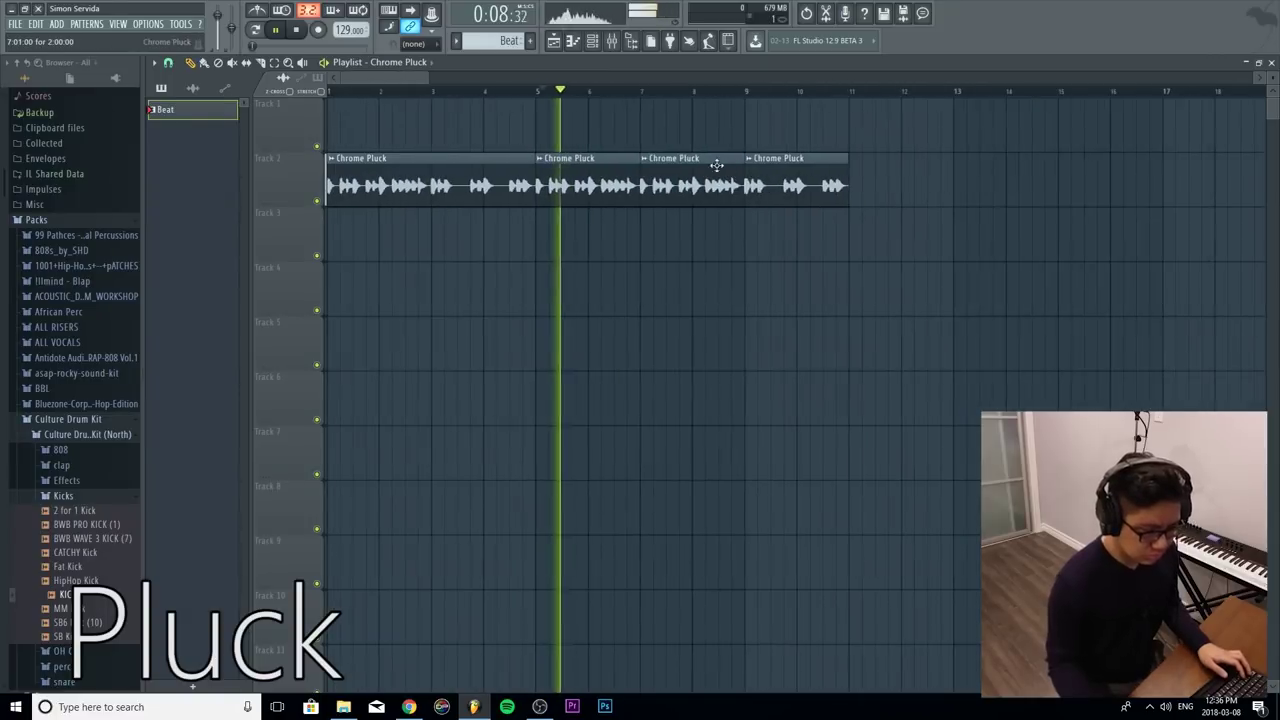
# - Add a Chrome Pluck clip at bar 11 of Track 2 and delete the long clip at bar 1
pyautogui.click(858, 163)
pyautogui.moveTo(858, 163); pyautogui.dragTo(848, 163)
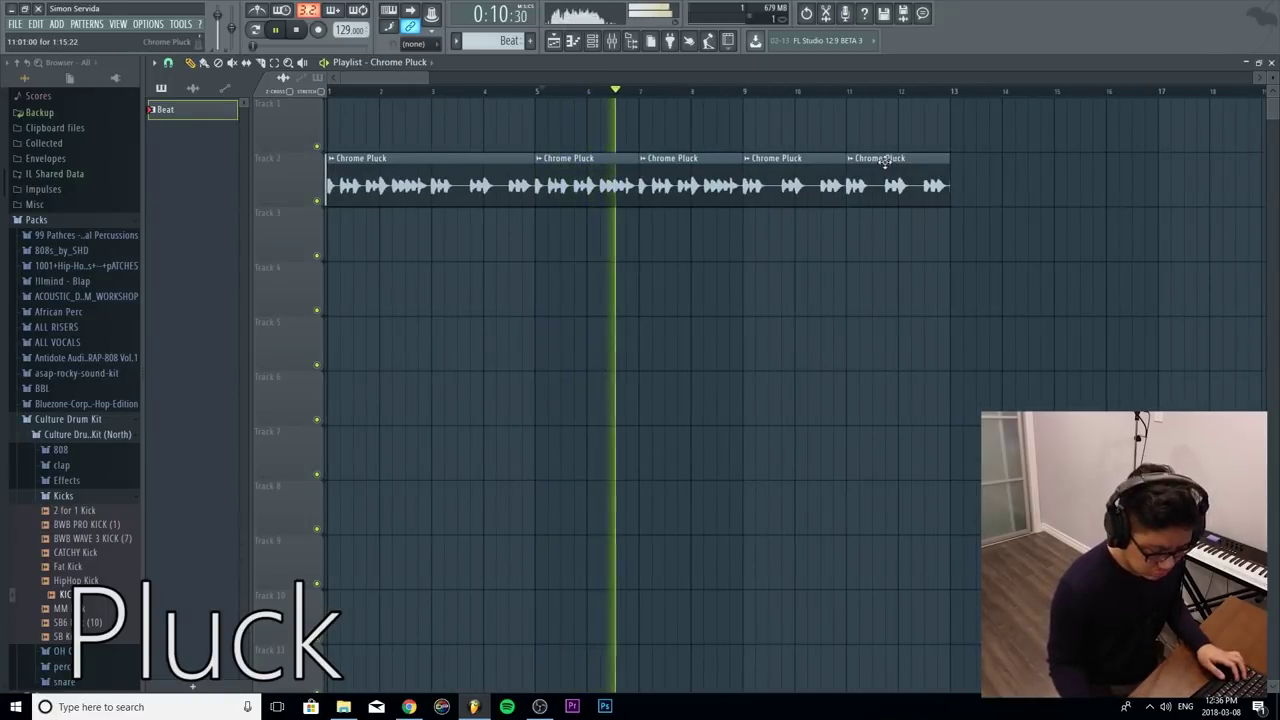
pyautogui.rightClick(443, 180)
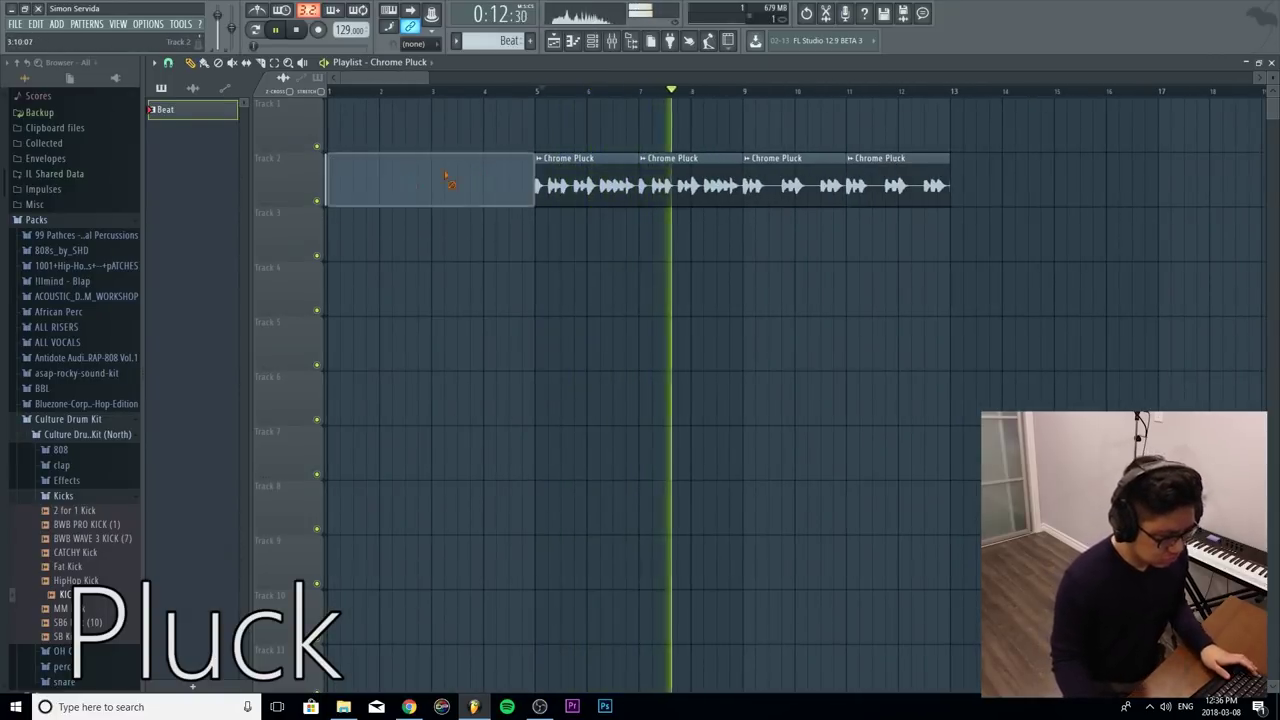
pyautogui.scroll(-2, 538, 180)
pyautogui.moveTo(900, 314); pyautogui.dragTo(470, 150)
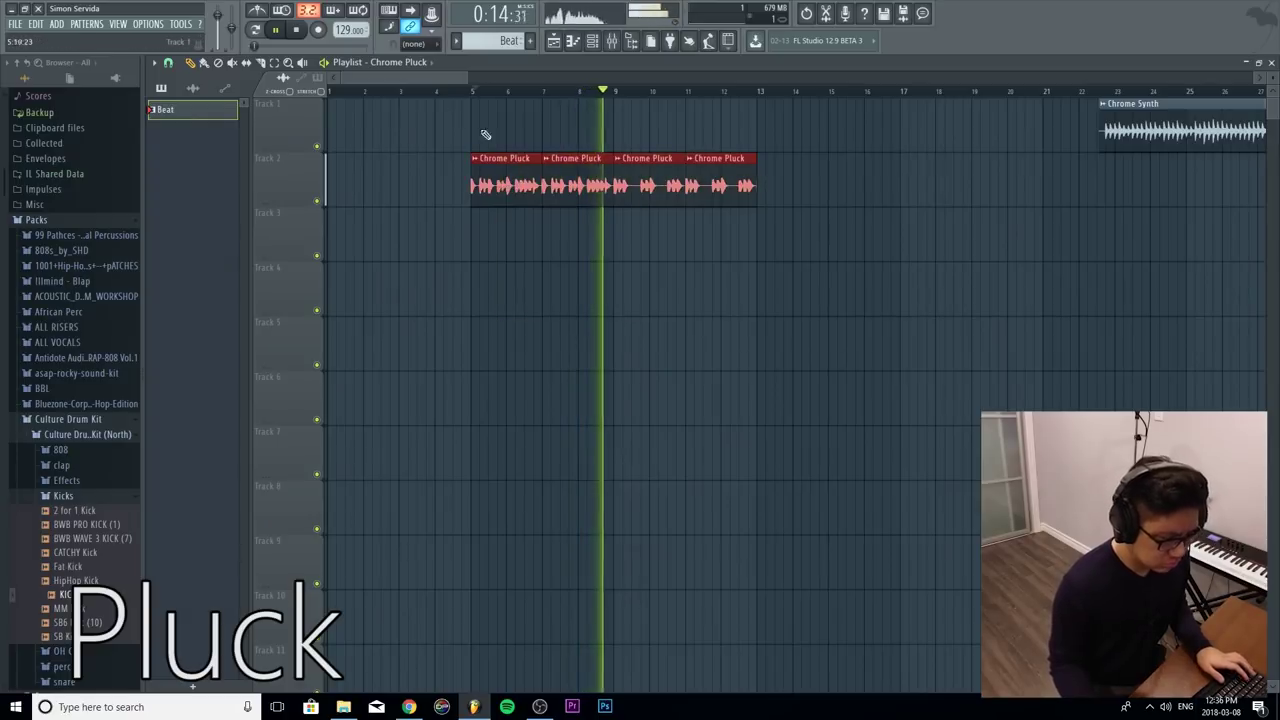
# - Move the Chrome Synth clip to Track 1 so it starts just before bar 5, and play it with the pluck
pyautogui.hscroll(3, 463, 100)
pyautogui.press('space')
pyautogui.moveTo(903, 143); pyautogui.dragTo(510, 177)
pyautogui.press('space')
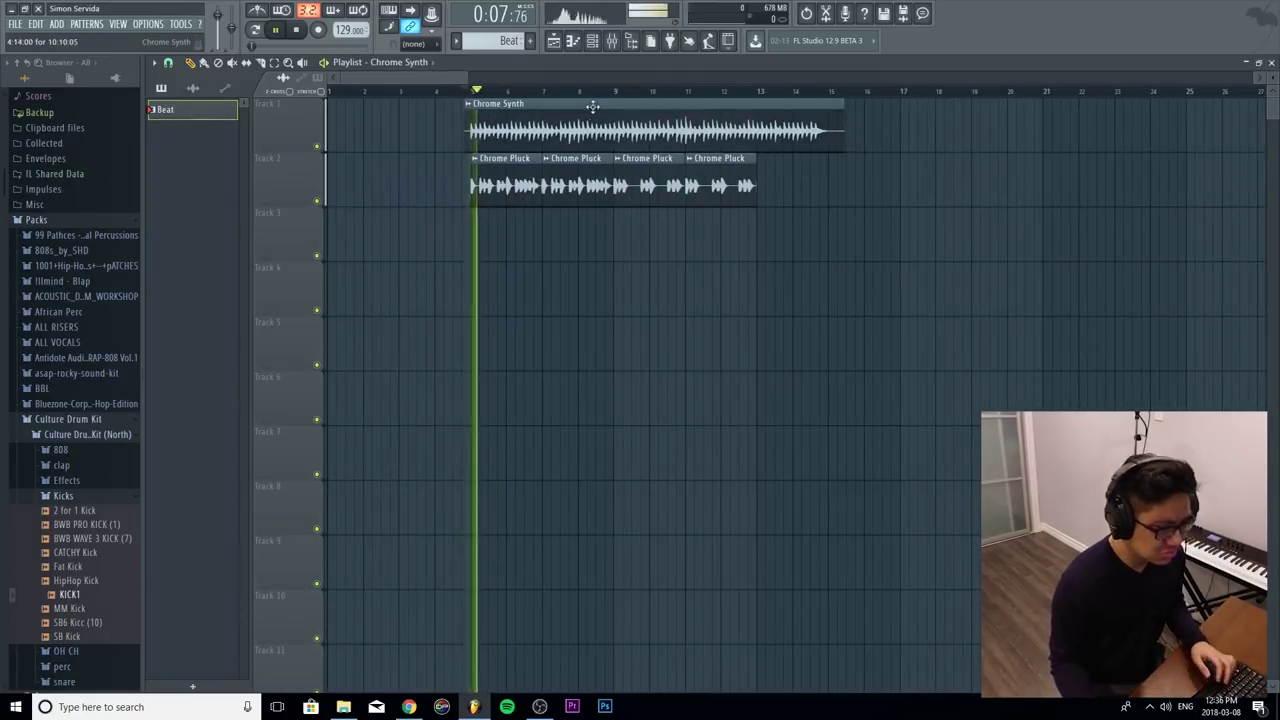
# - In Gross Beat on Chrome Synth, set the time effect to Reverse and the volume effect to 1/2 Bt Gate
pyautogui.click(592, 41)
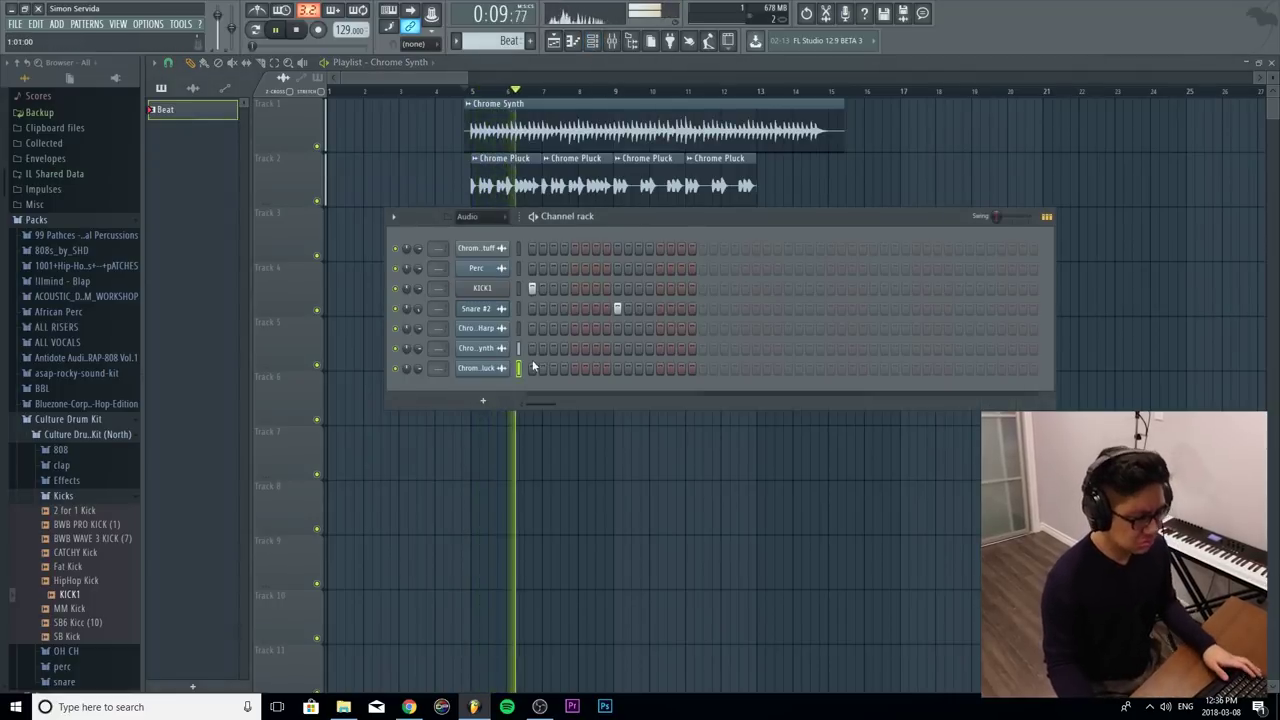
pyautogui.press('F6')
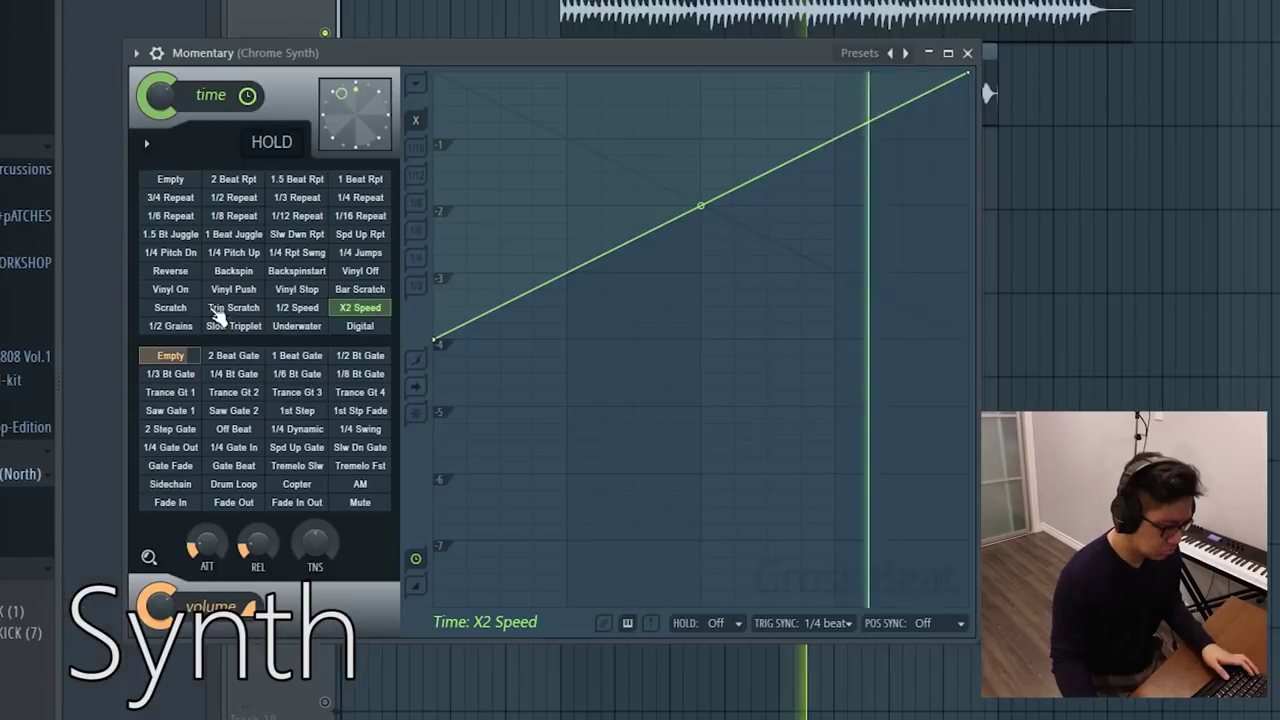
pyautogui.click(172, 271)
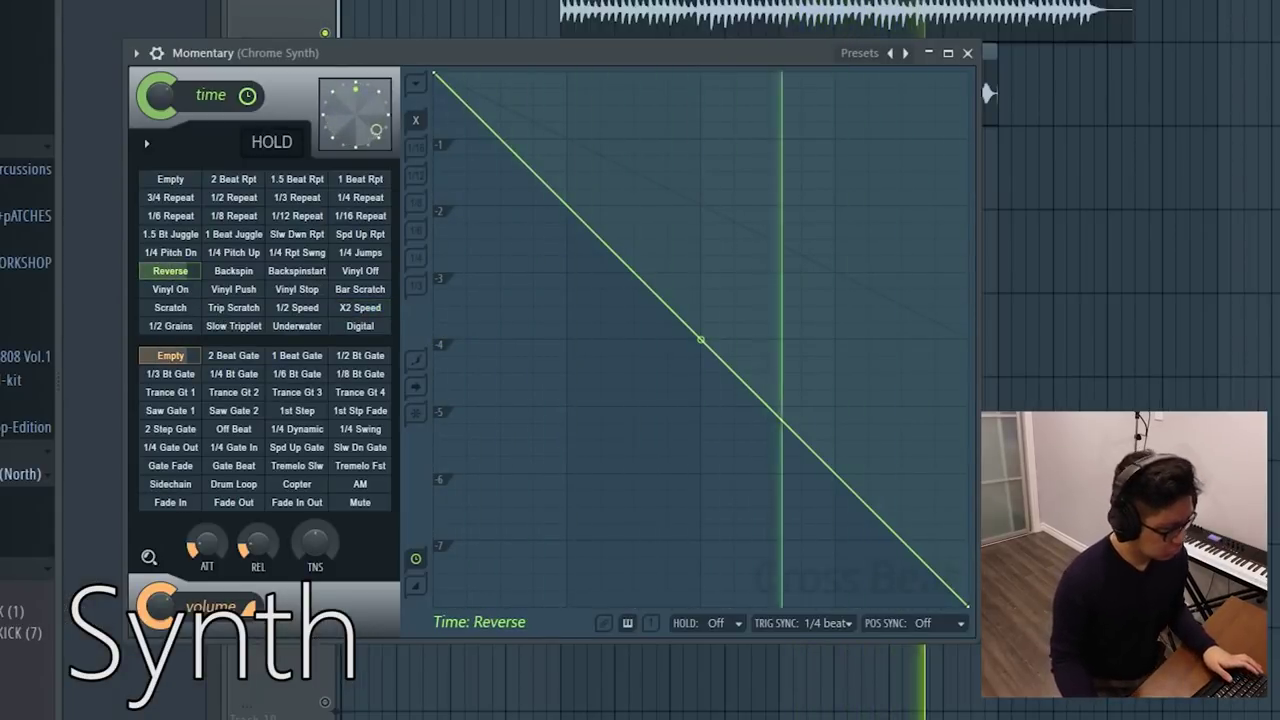
pyautogui.click(297, 355)
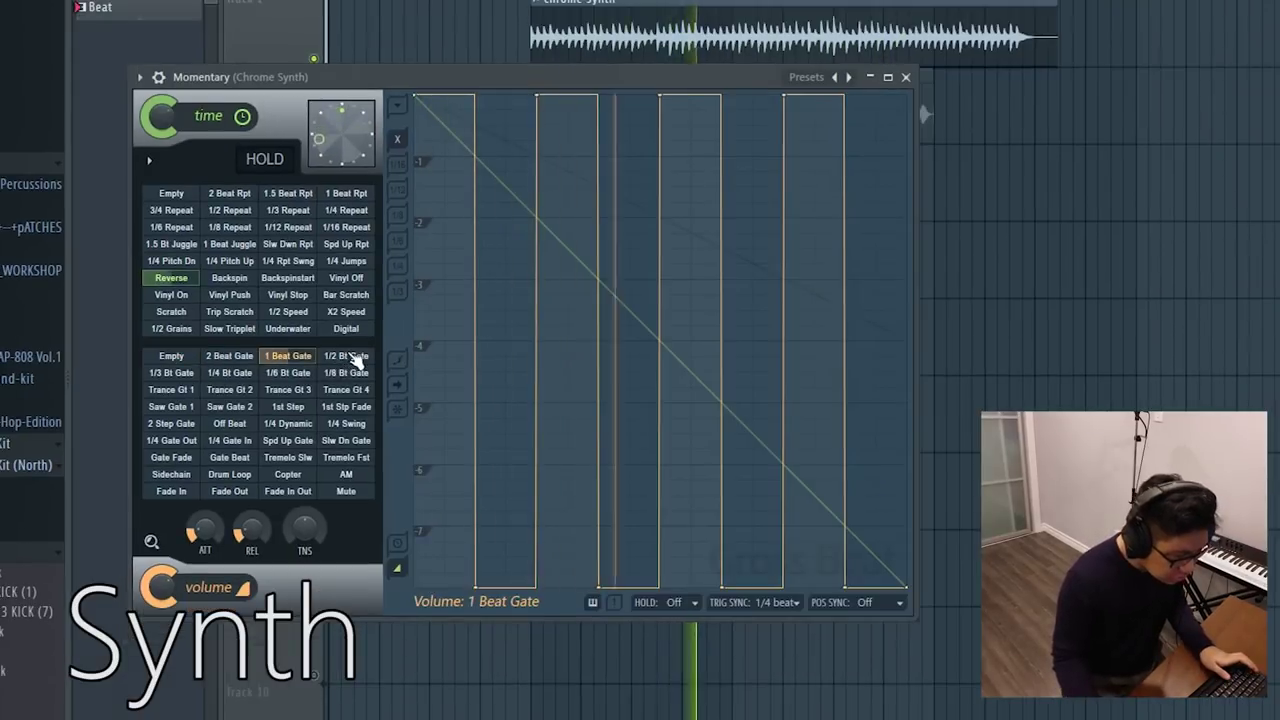
pyautogui.click(357, 358)
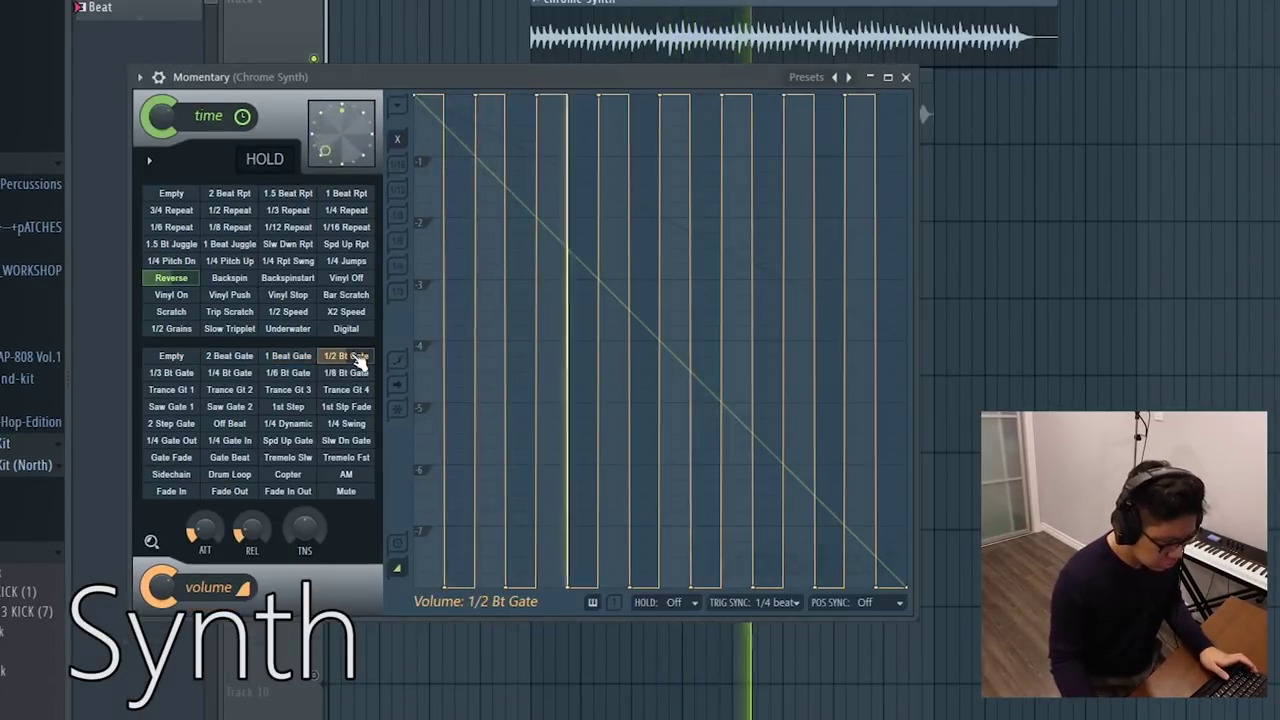
pyautogui.press('Escape')
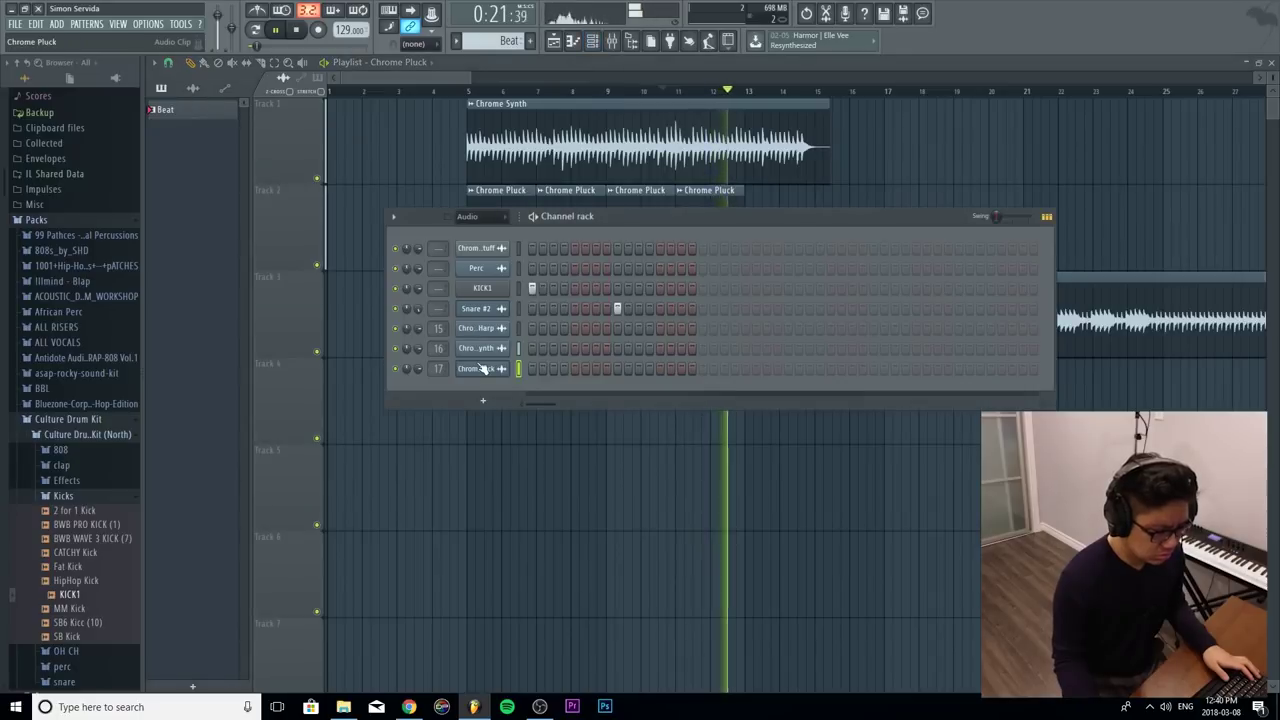
# - Open the Chrome Pluck sample settings and audition the Chrome Harp clips around bar 28
pyautogui.click(483, 369)
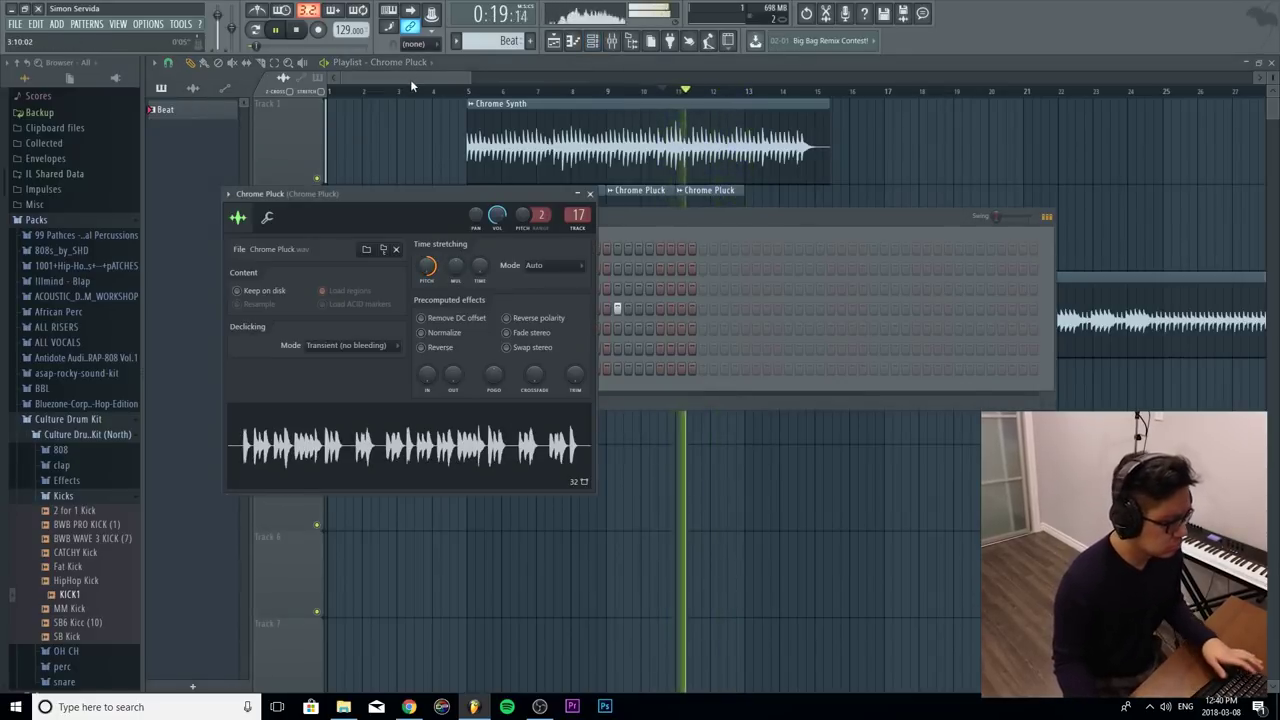
pyautogui.click(410, 79)
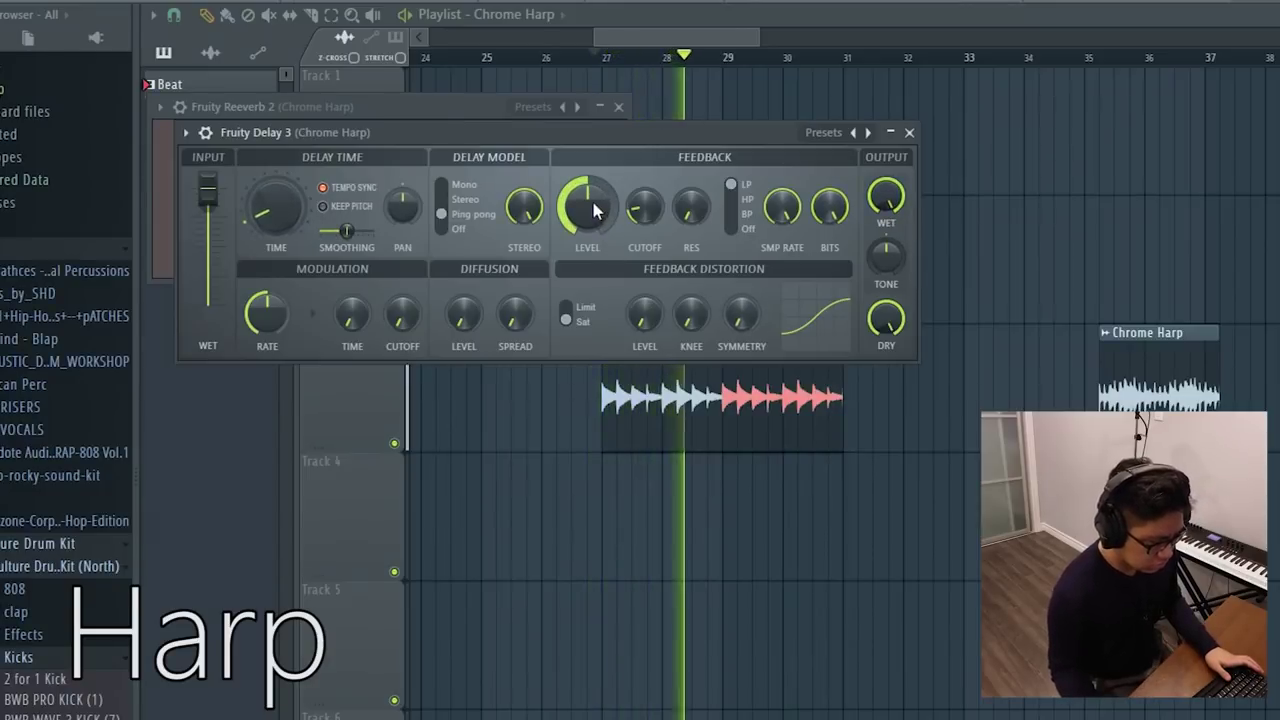
pyautogui.click(682, 40)
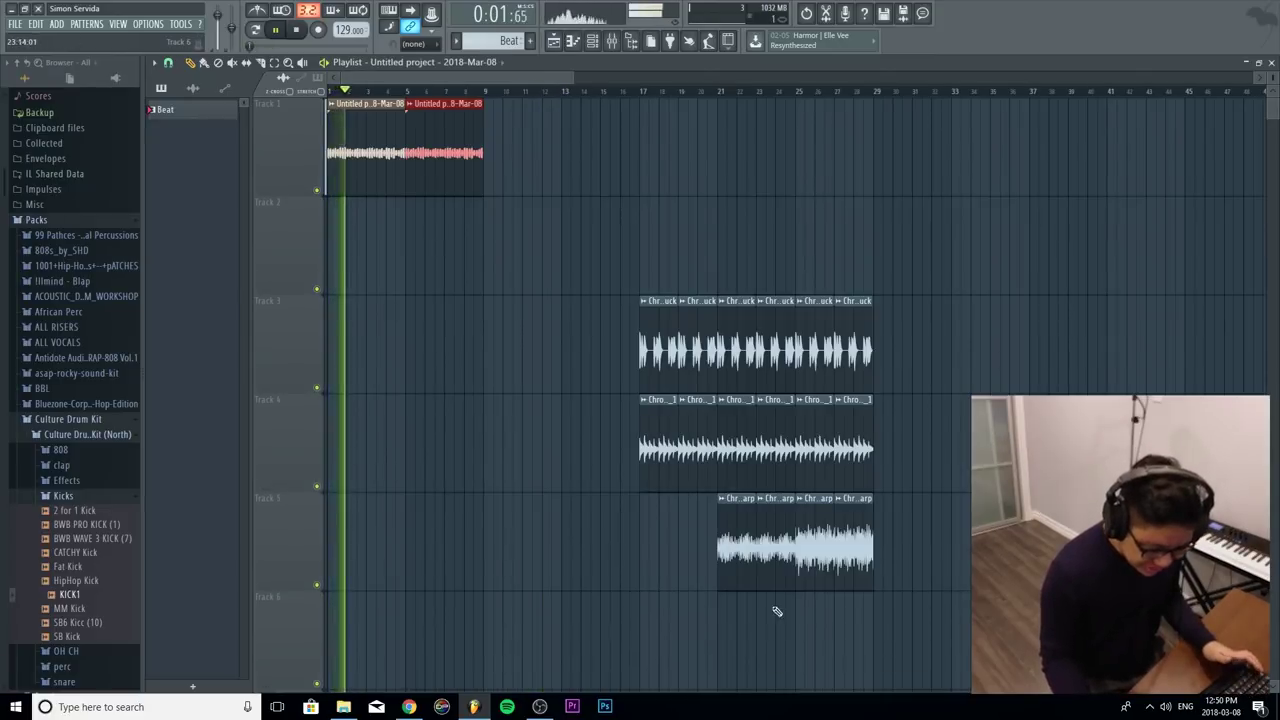
# - Place two Chrome Harp - Part_1 clips on Track 2, starting at bar 5
pyautogui.moveTo(590, 486); pyautogui.dragTo(455, 236)
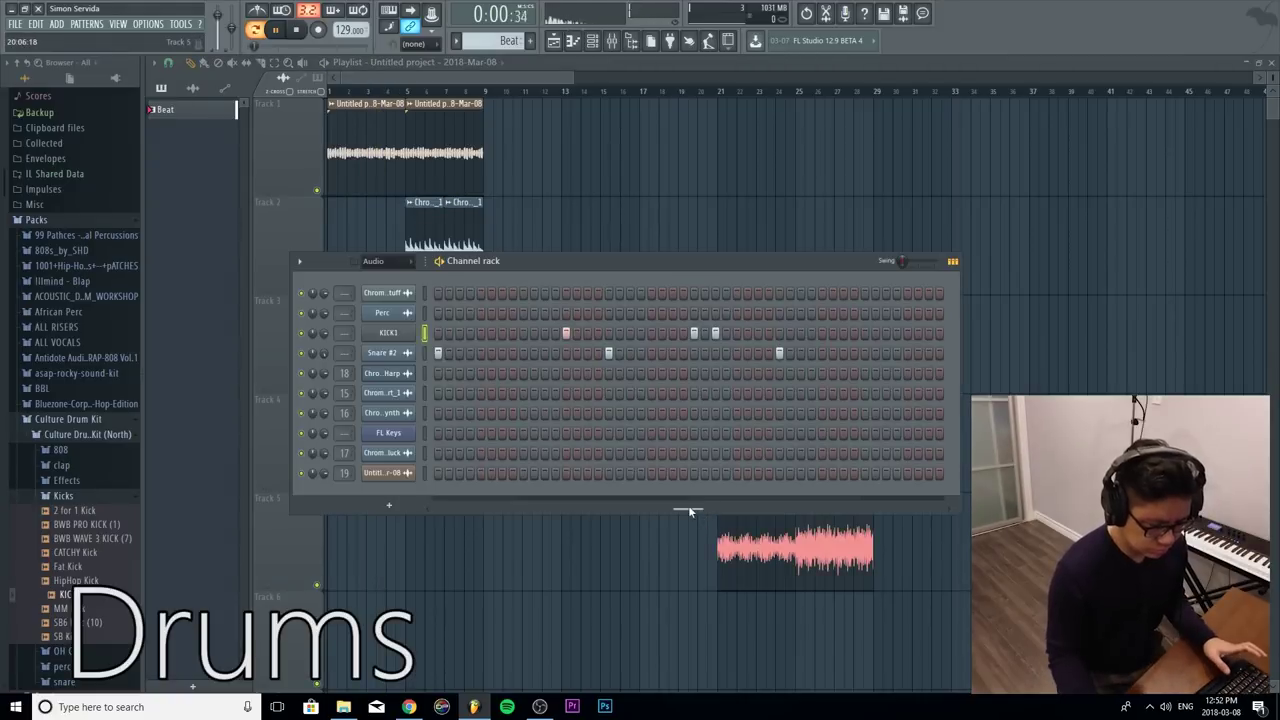
pyautogui.moveTo(695, 508); pyautogui.dragTo(730, 494)
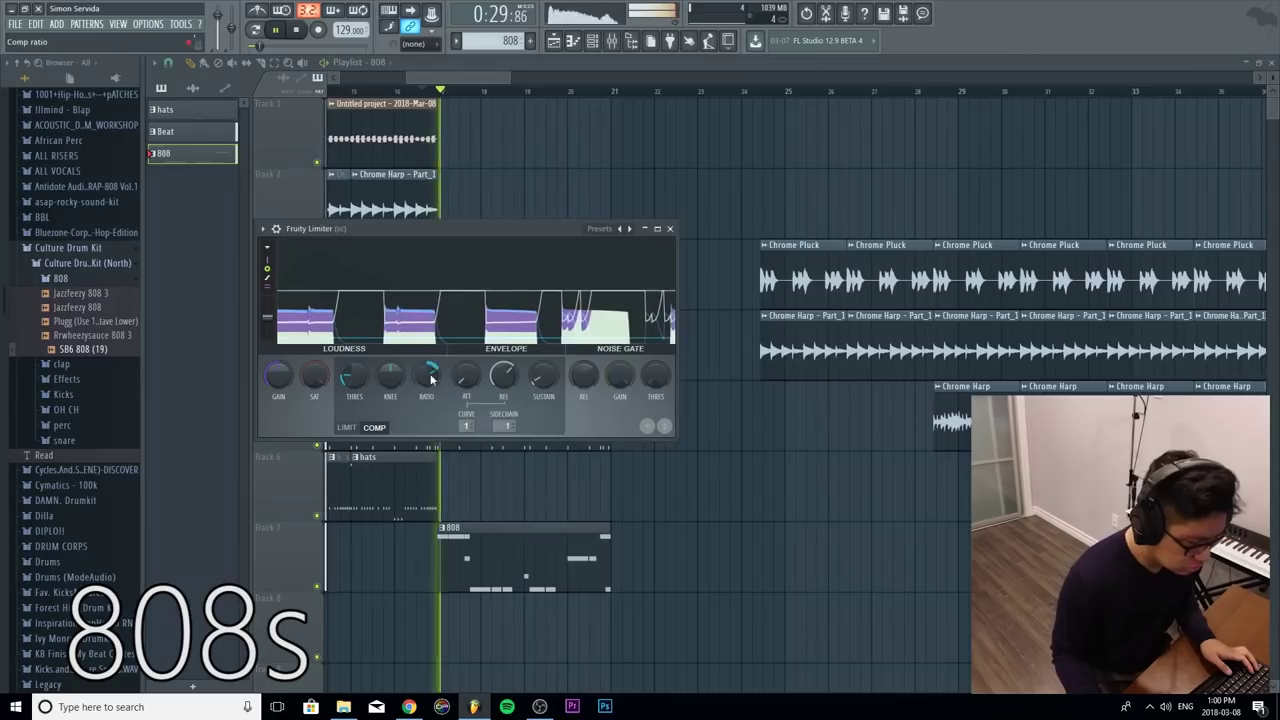
# - Lower the compressor threshold in the Fruity Limiter on the sc mixer track
pyautogui.moveTo(352, 376); pyautogui.dragTo(352, 404)
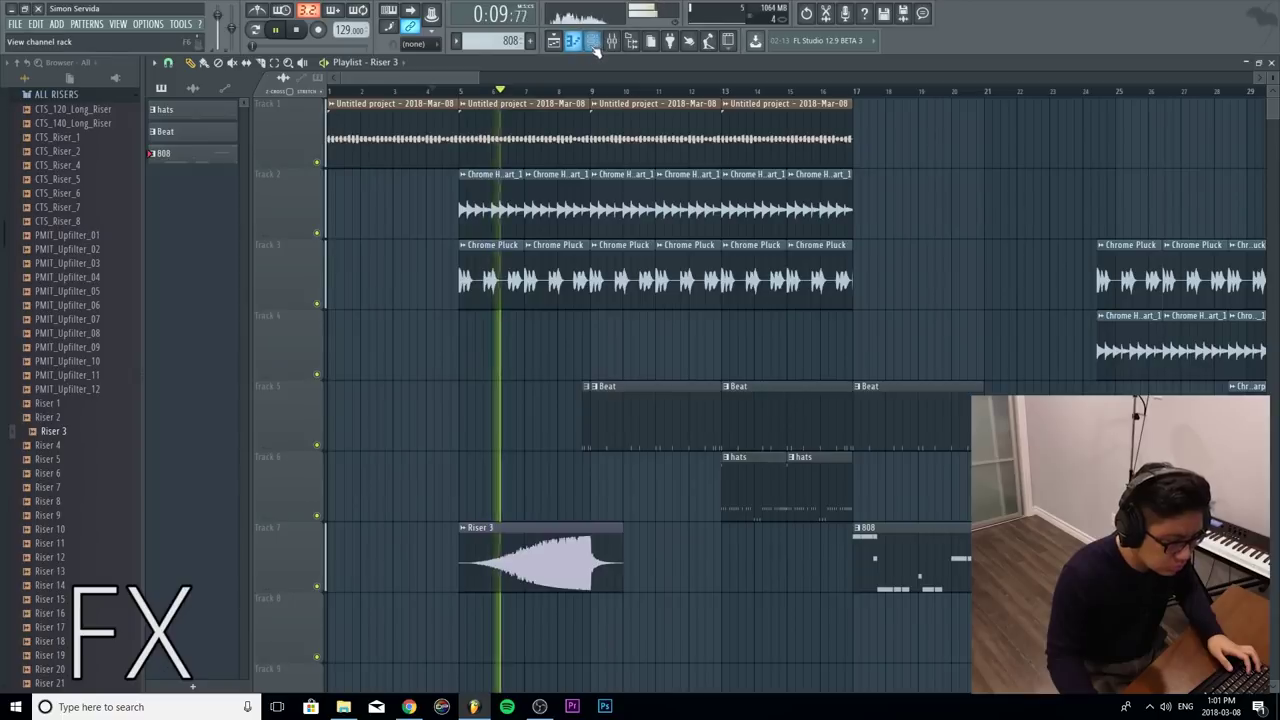
# - Open the sample settings of the Riser 3 channel
pyautogui.click(593, 44)
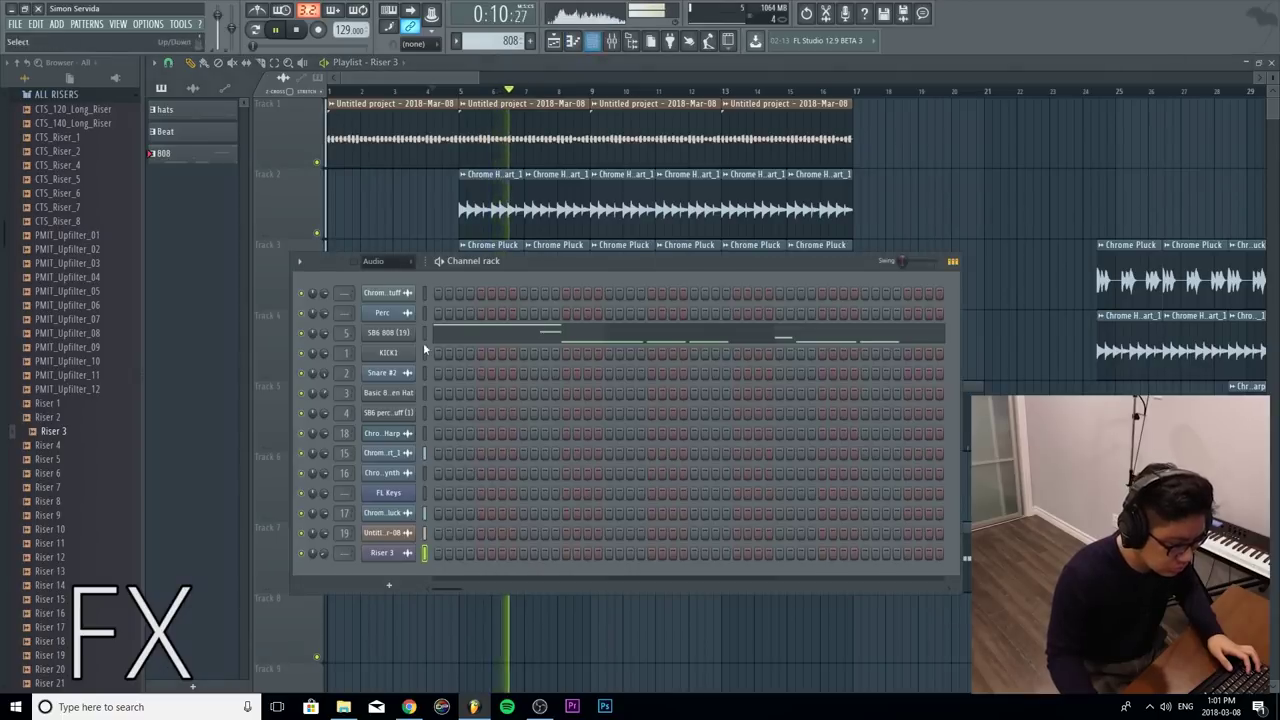
pyautogui.click(384, 552)
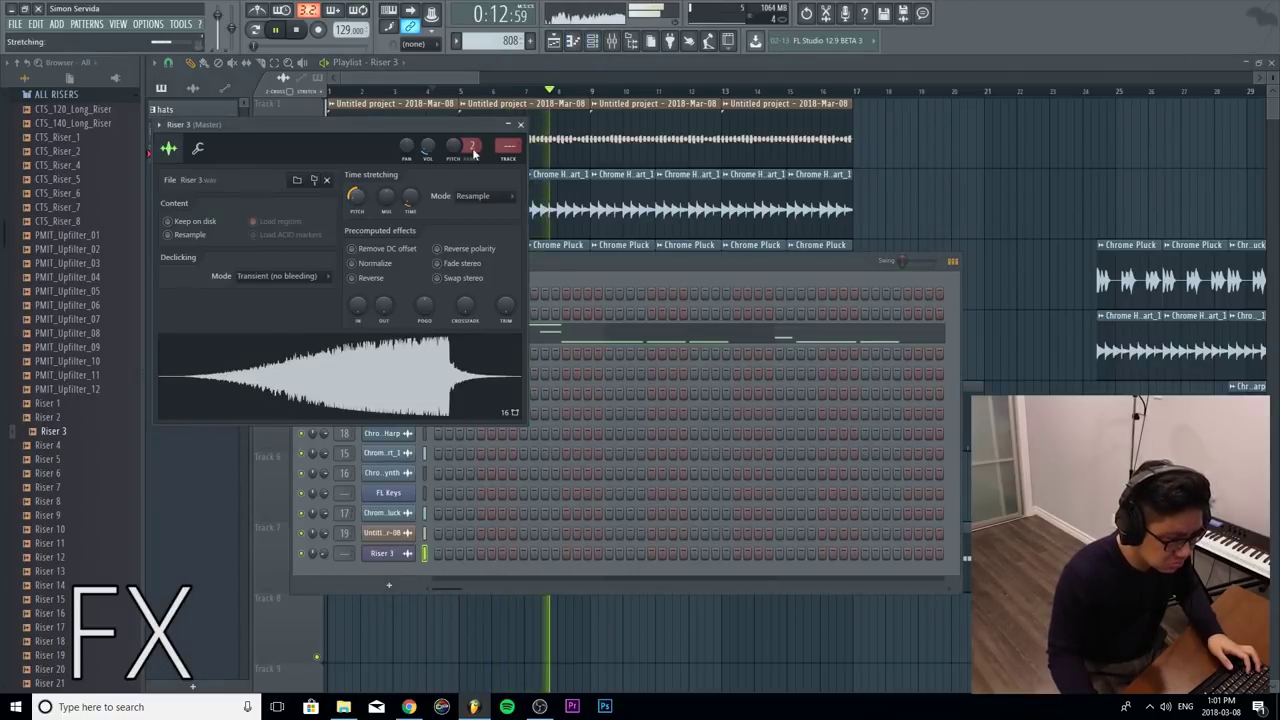
pyautogui.click(437, 538)
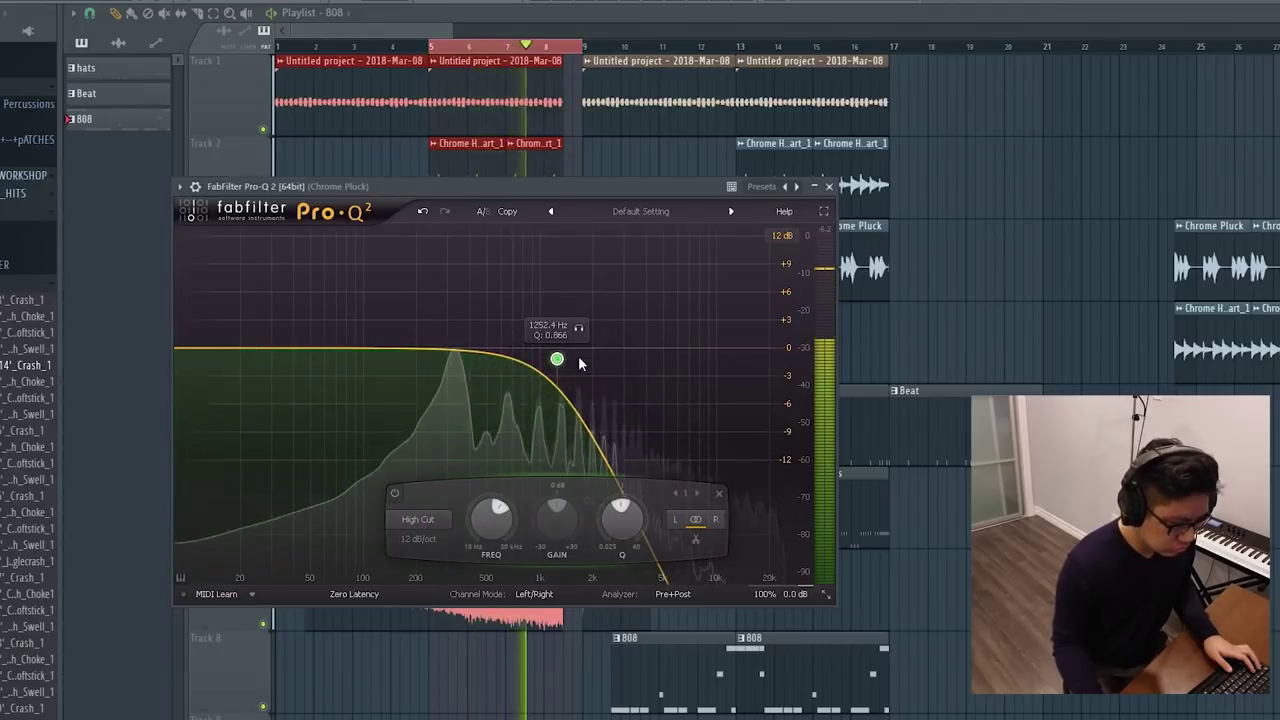
# - Leave the Pro-Q 2 equalizer on Chrome Pluck and return to the playlist arrangement
pyautogui.click(286, 14)
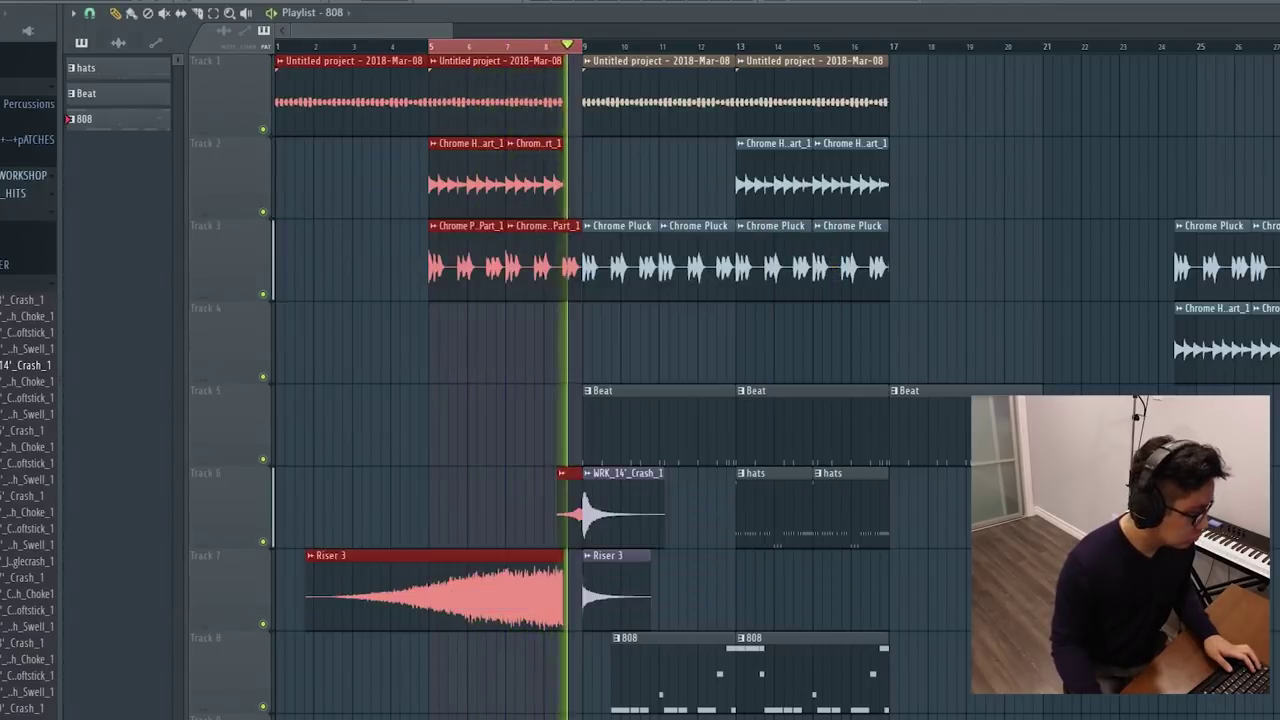
pyautogui.moveTo(637, 348); pyautogui.dragTo(637, 305)
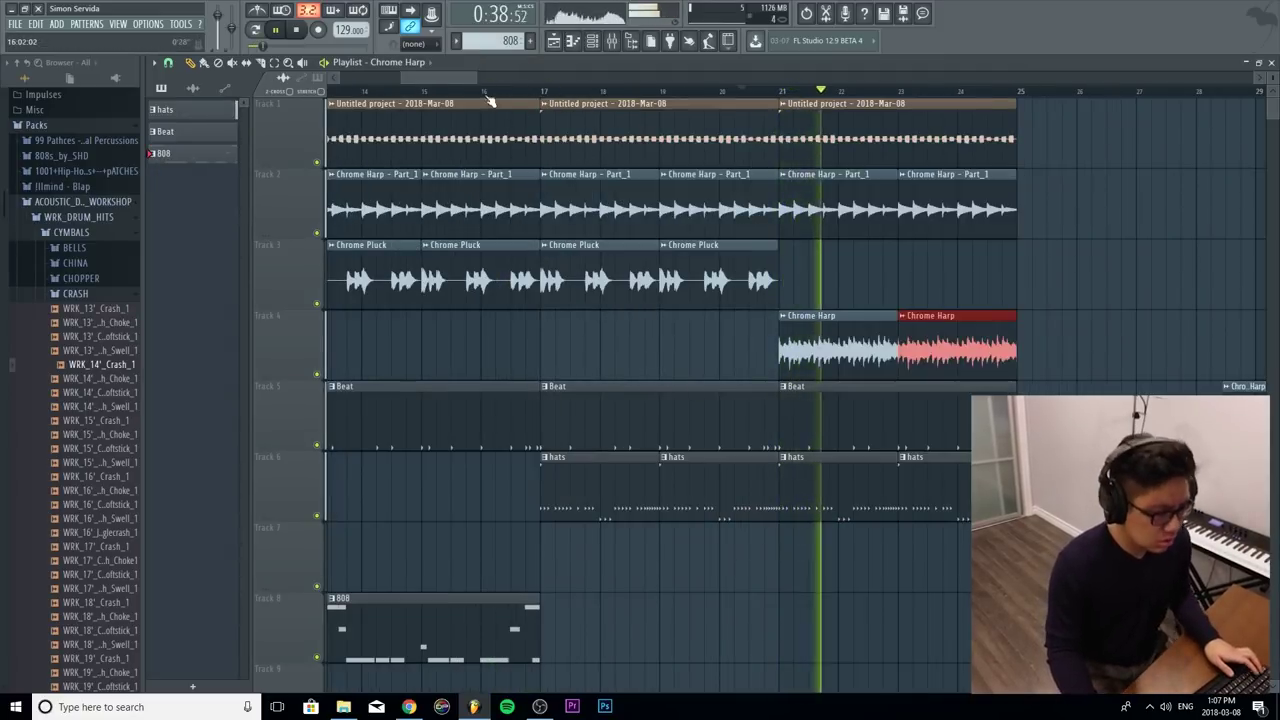
# - Delete the Perc clip at bar 17 on Track 7 of the playlist
pyautogui.moveTo(471, 77); pyautogui.dragTo(514, 77)
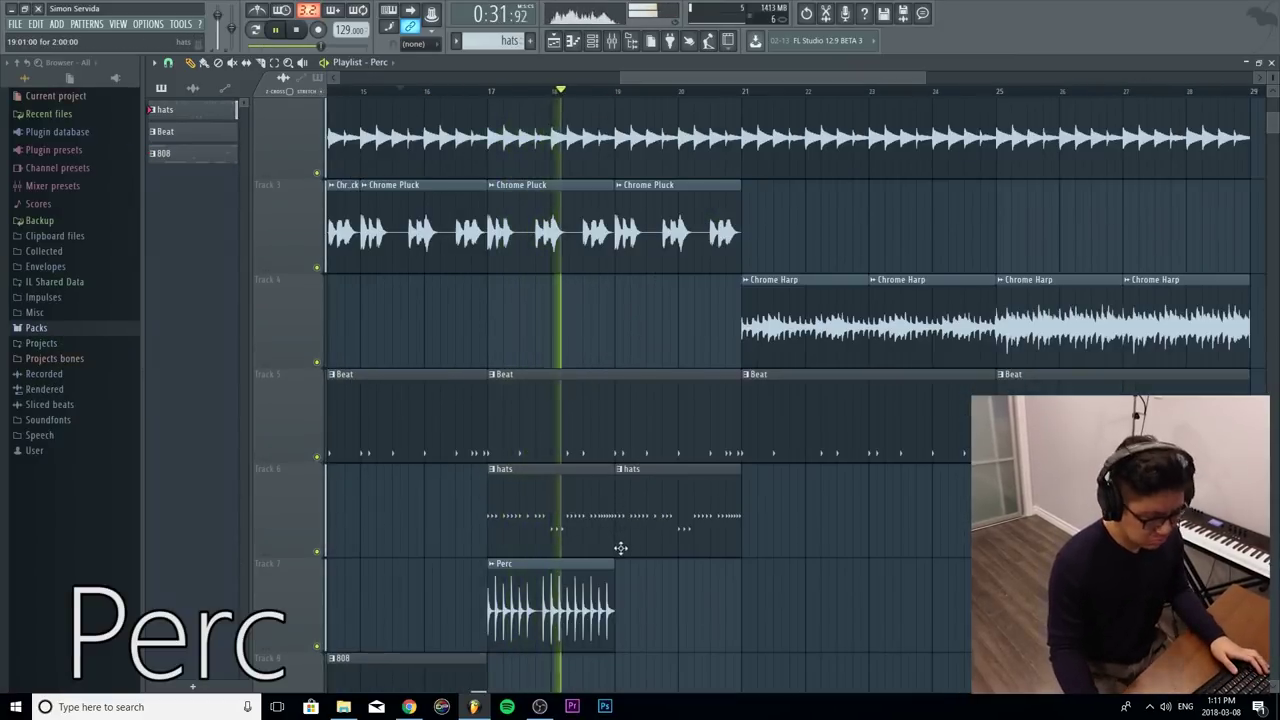
pyautogui.rightClick(600, 600)
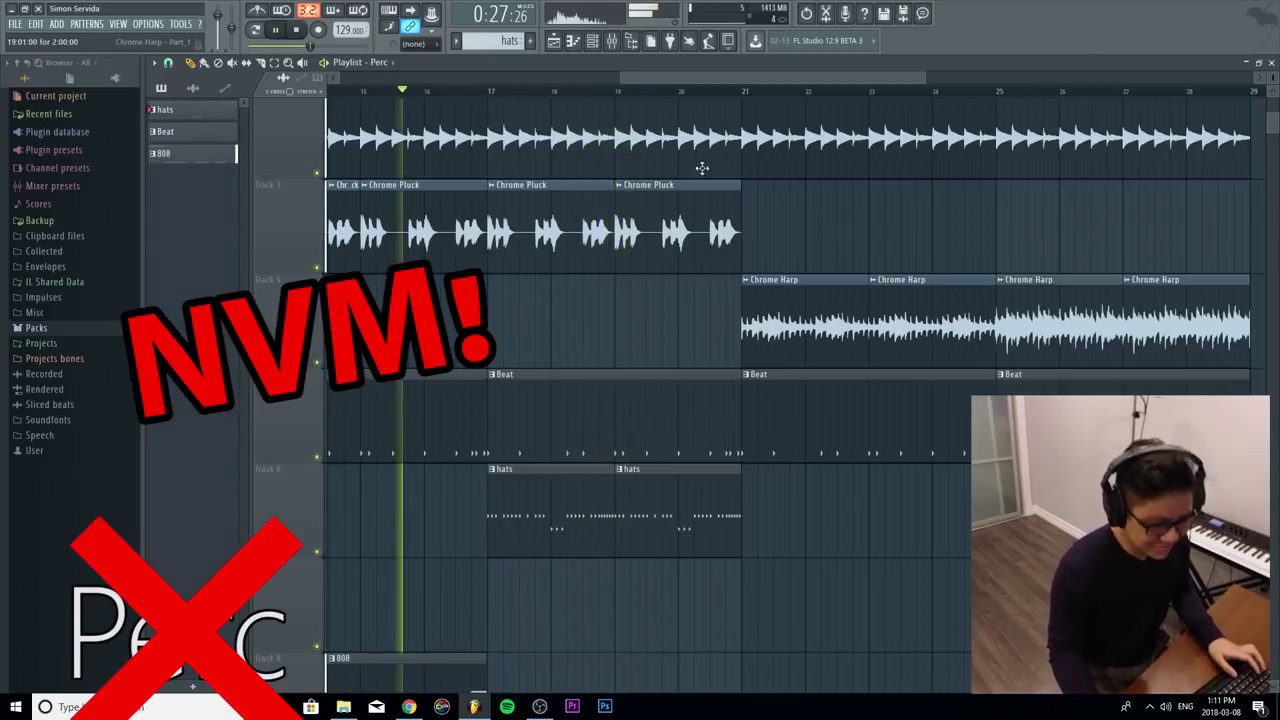
pyautogui.scroll(-3, 720, 257)
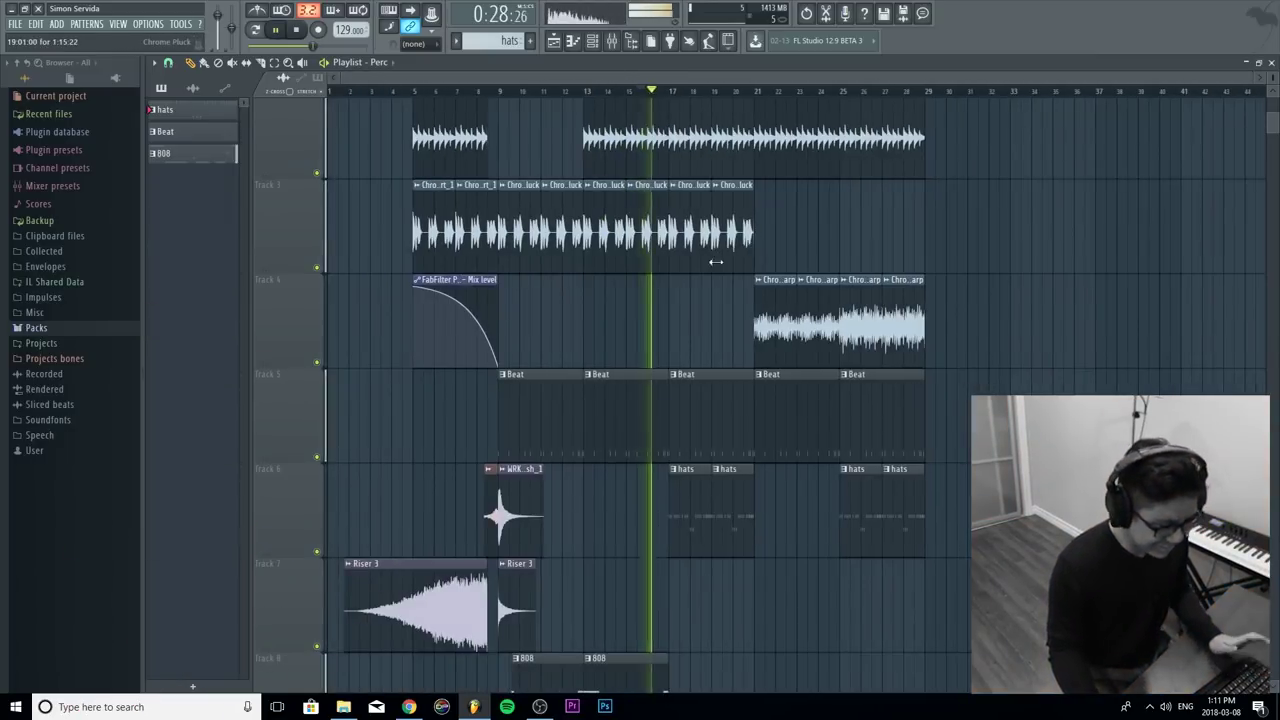
pyautogui.scroll(-4, 715, 265)
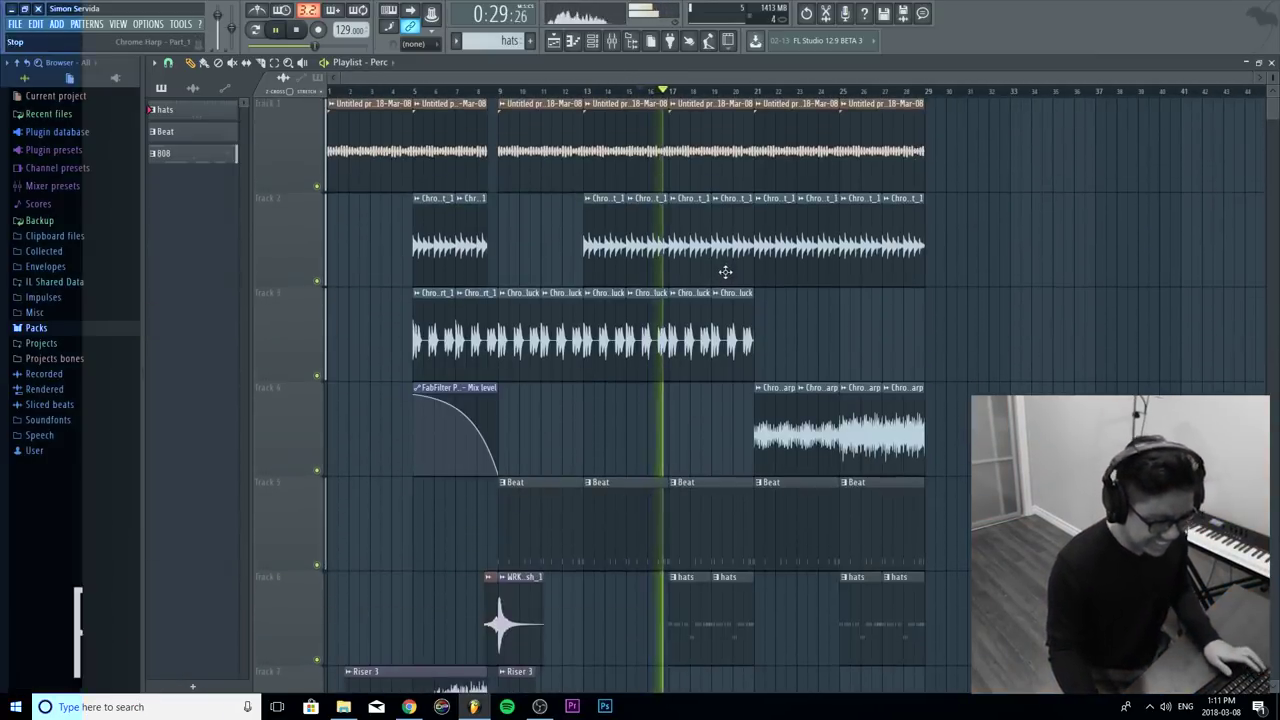